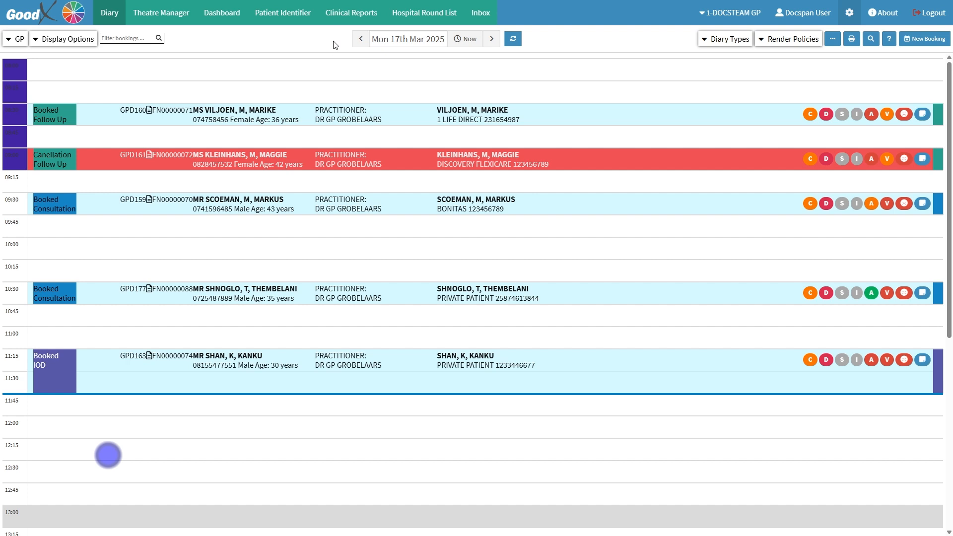
# Step: Add a new script line macro in the billing settings and expand its details for editing
pyautogui.click(850, 14)
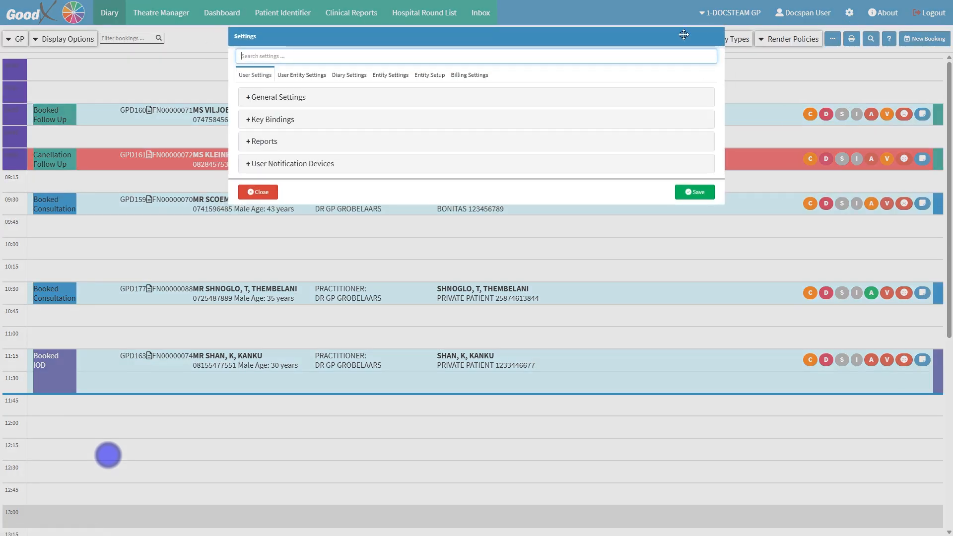
pyautogui.click(476, 84)
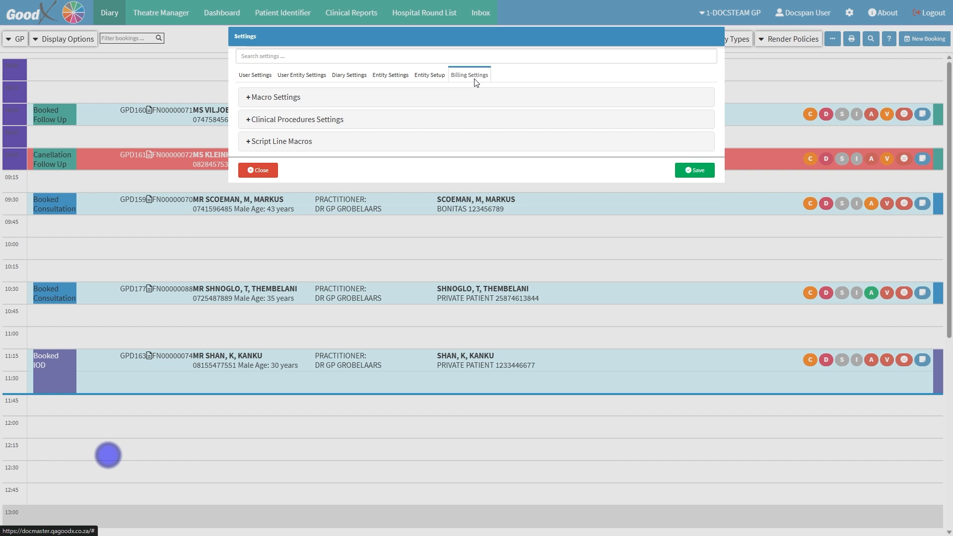
pyautogui.click(305, 144)
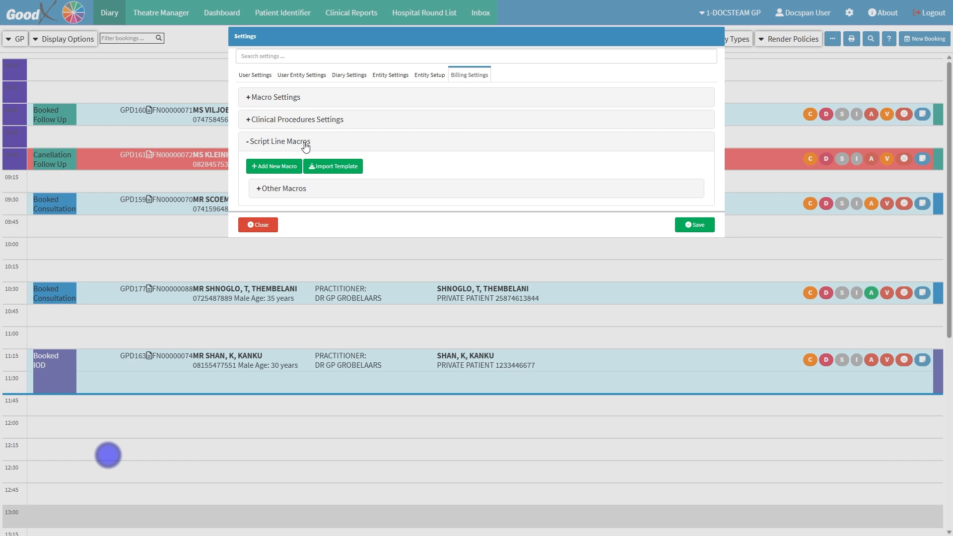
pyautogui.click(276, 168)
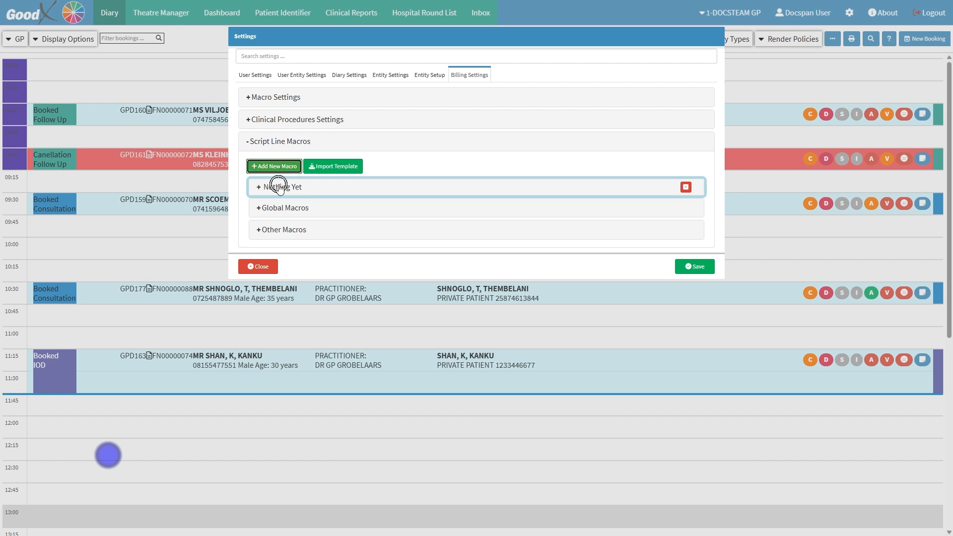
pyautogui.click(280, 186)
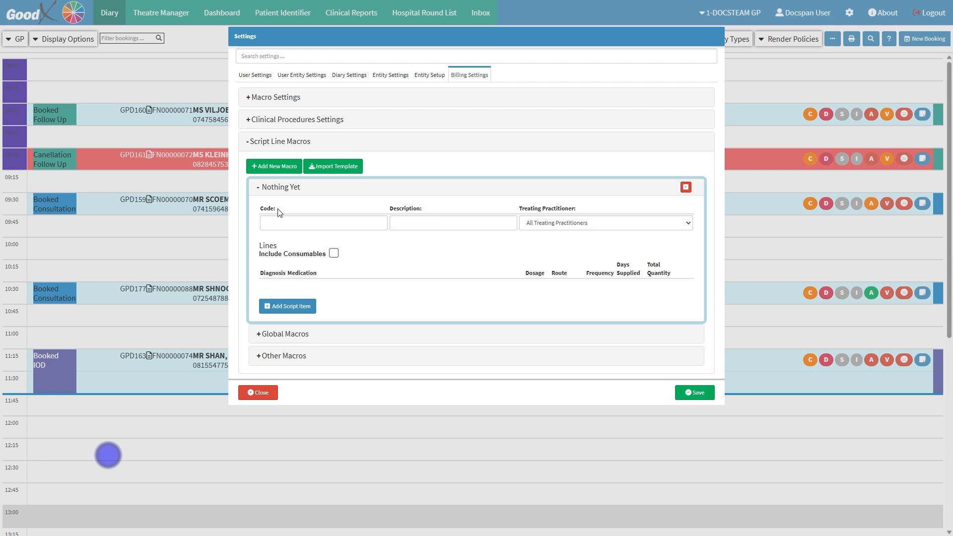
# Step: Set the new macro's code to URTI and description to Upper Respiratory Tract Infection, and assign it to the GP treating practitioner
pyautogui.click(274, 226)
pyautogui.click(274, 227)
pyautogui.write('URTI')
pyautogui.click(395, 223)
pyautogui.write('Upper Resp')
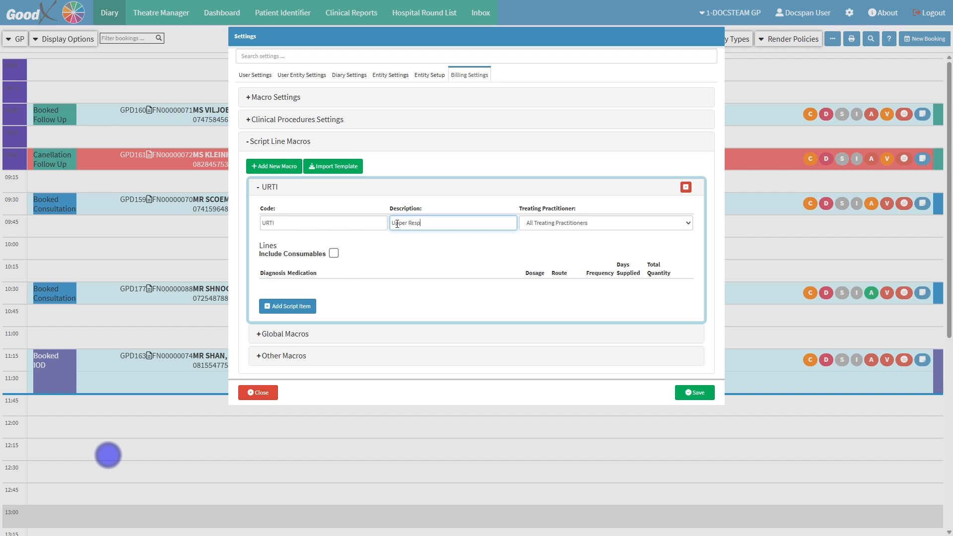
pyautogui.write('iratory Tract Infection')
pyautogui.click(564, 226)
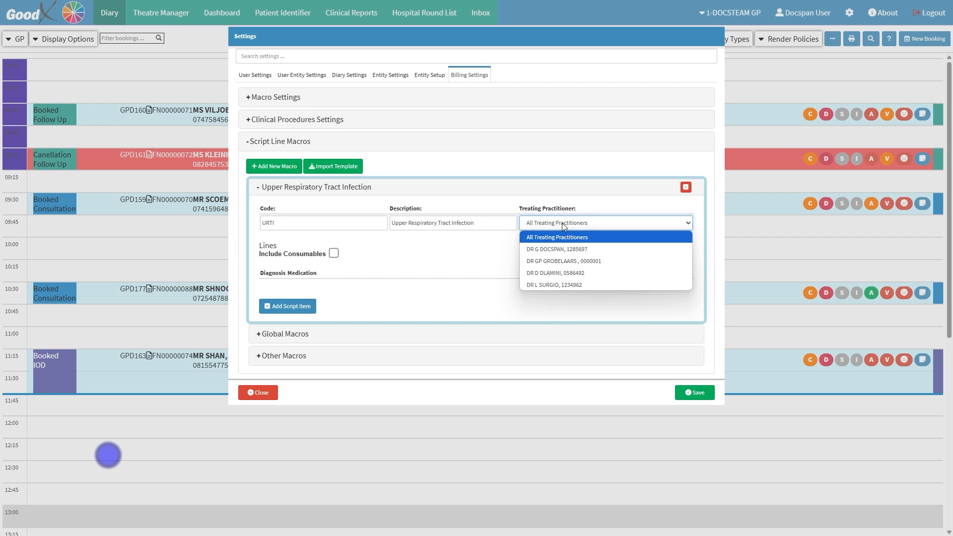
pyautogui.click(559, 261)
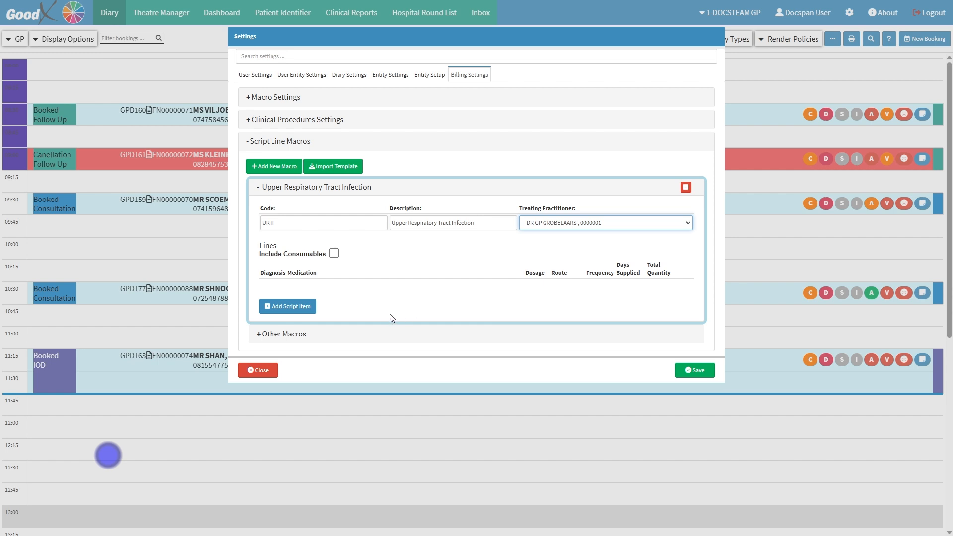
# Step: View the GP practitioner's existing script macros by filtering the other macros on that doctor, and clear the filter
pyautogui.click(361, 337)
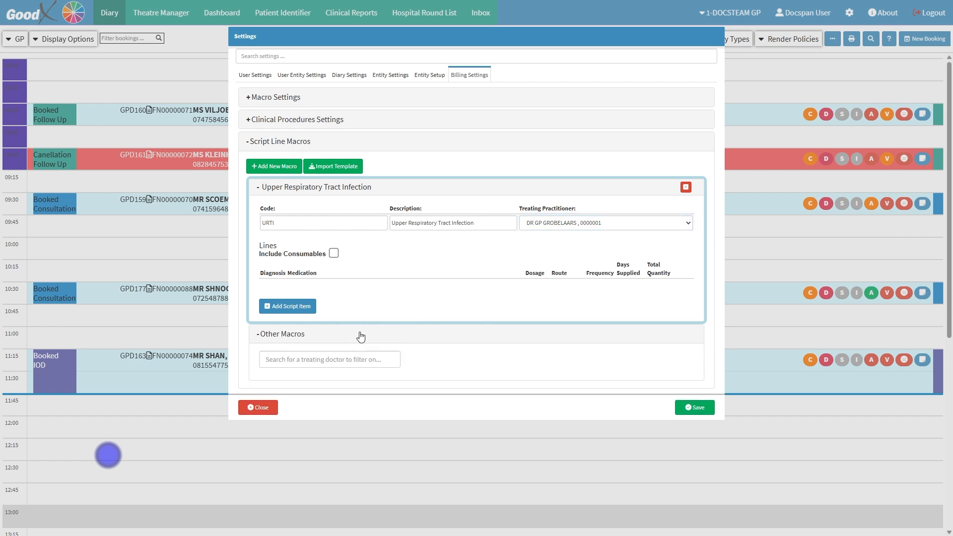
pyautogui.click(323, 359)
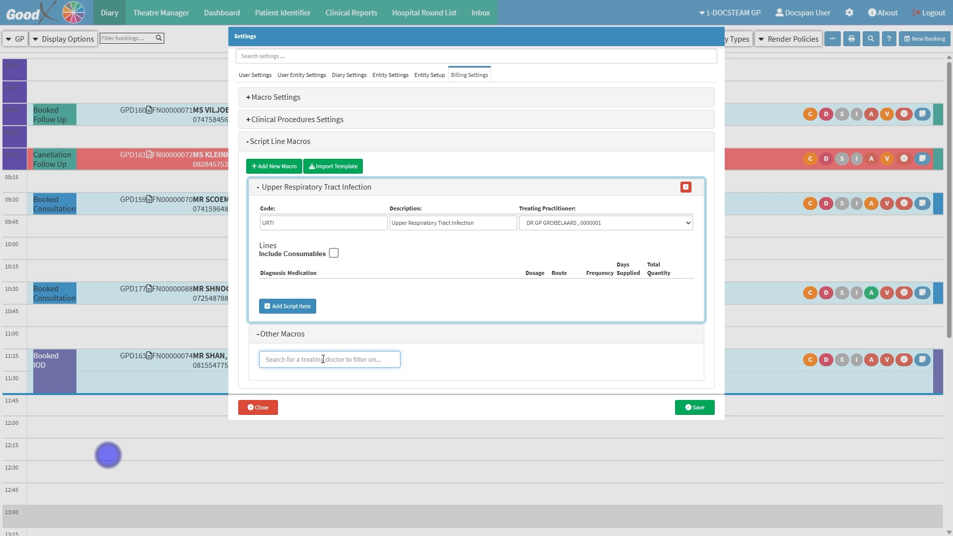
pyautogui.write('gr')
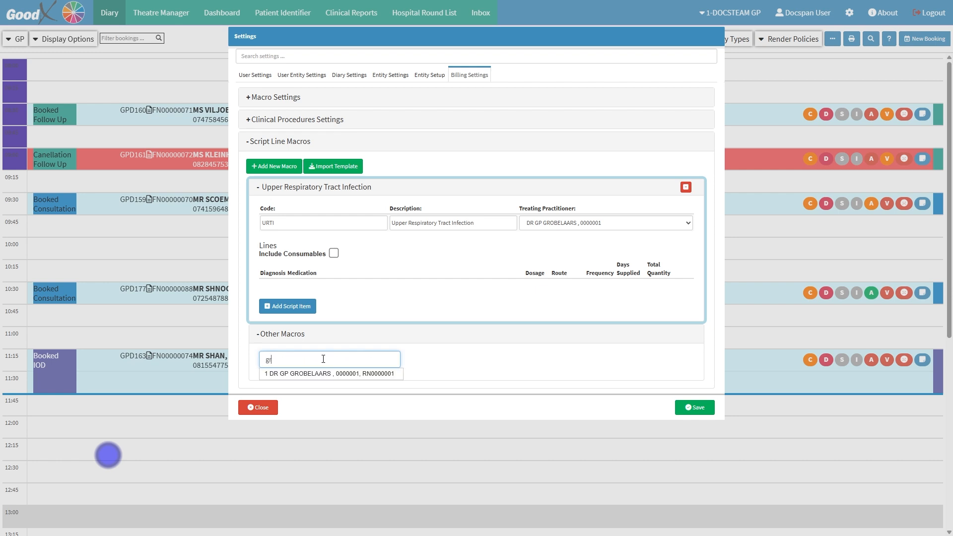
pyautogui.click(318, 375)
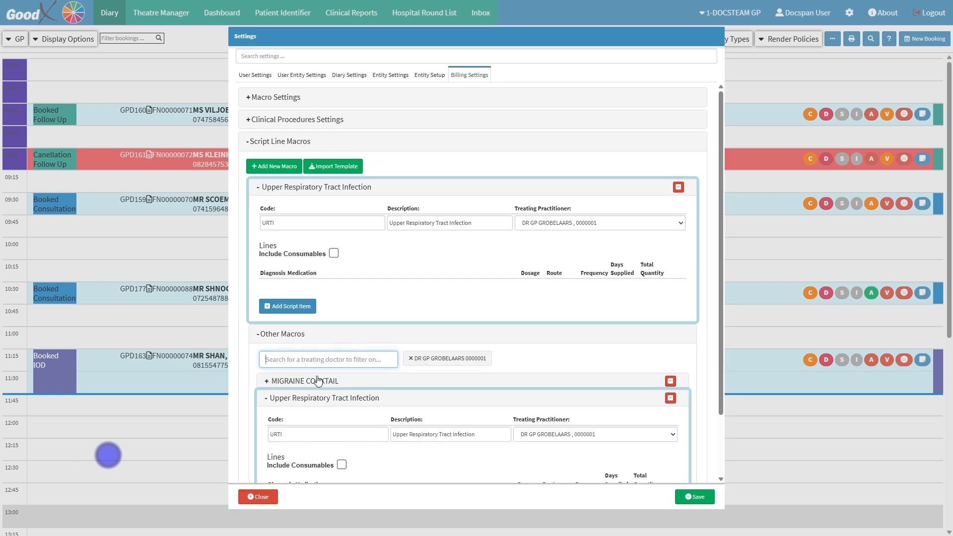
pyautogui.click(350, 401)
pyautogui.click(434, 355)
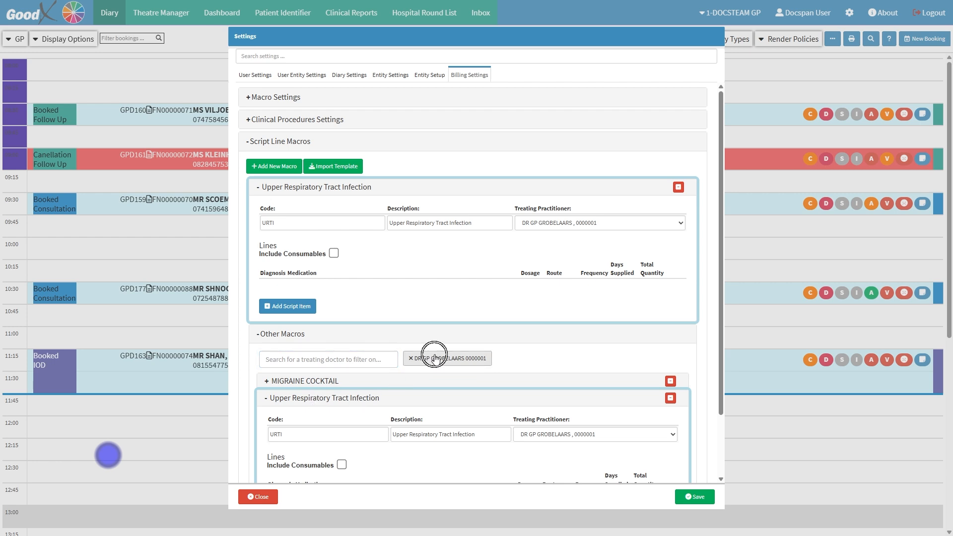
pyautogui.click(388, 337)
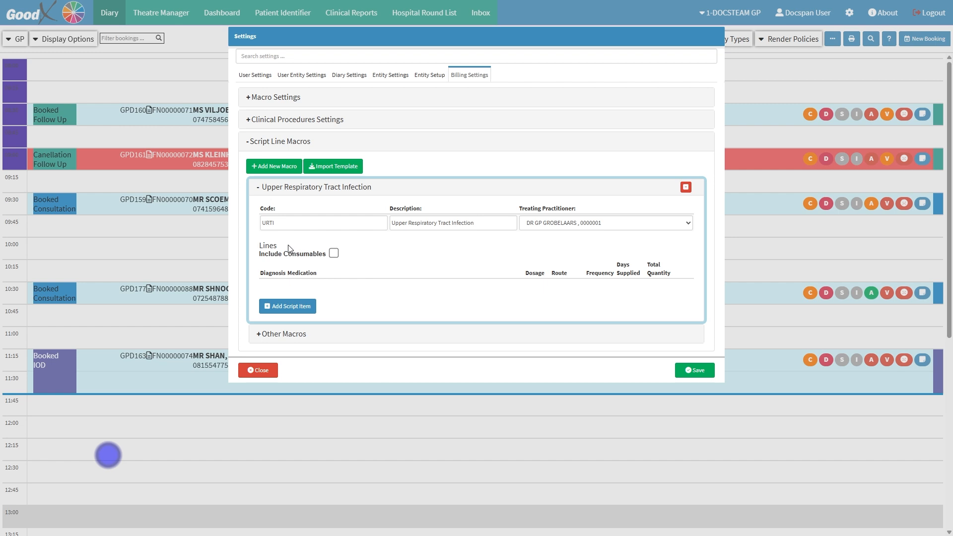
# Step: Include consumables and add a script item with diagnosis J06.9 and medication TRACTINFECT SAC 3 G, frequency 2, in the afternoon with meals, repeat 1
pyautogui.click(334, 253)
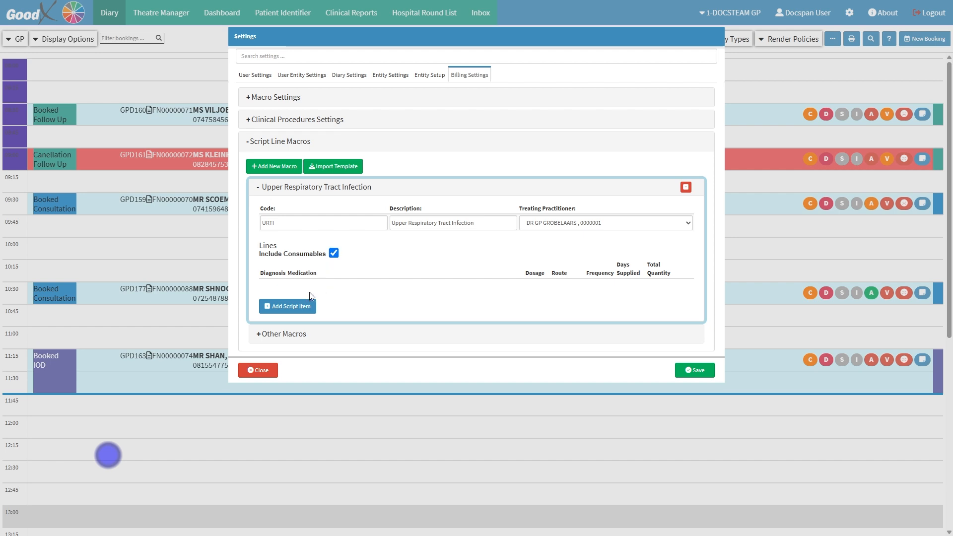
pyautogui.click(294, 305)
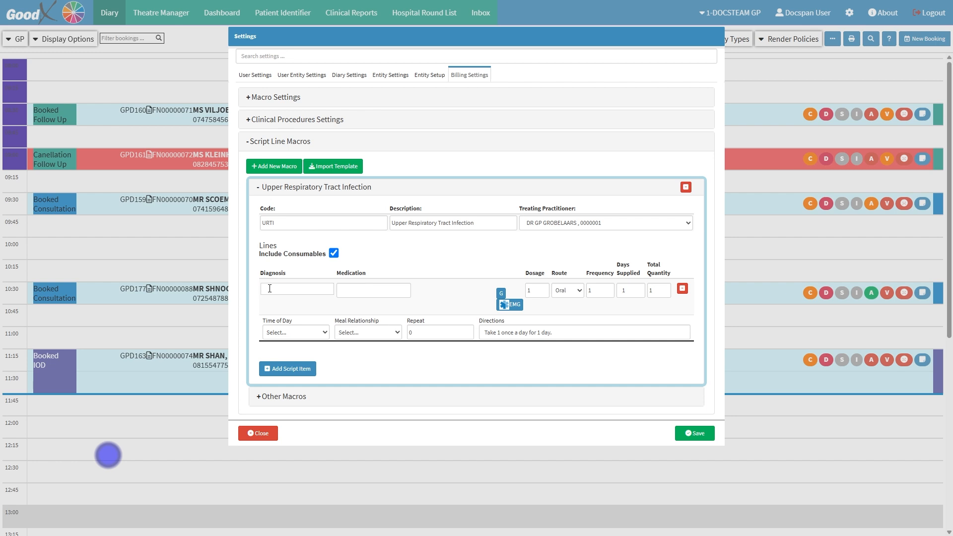
pyautogui.write('J06')
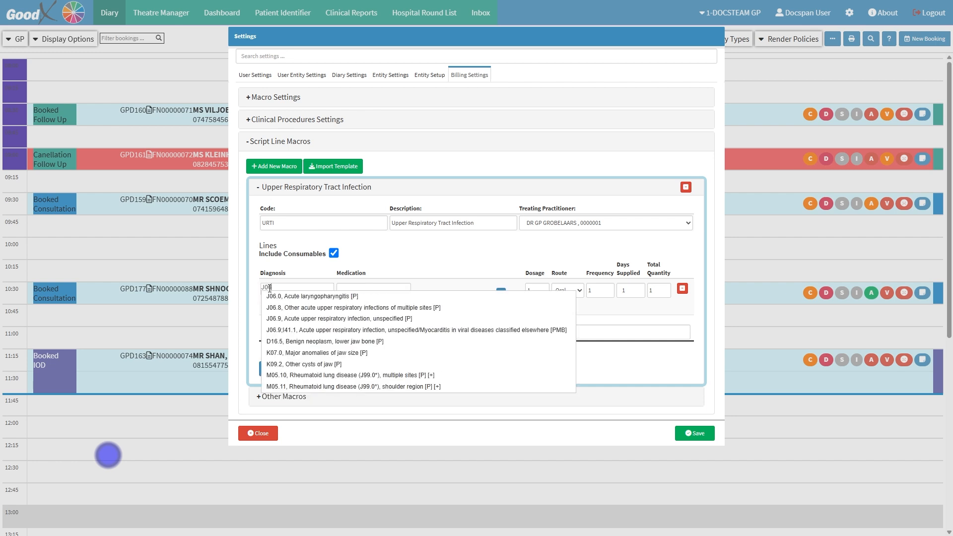
pyautogui.write('.9')
pyautogui.click(279, 297)
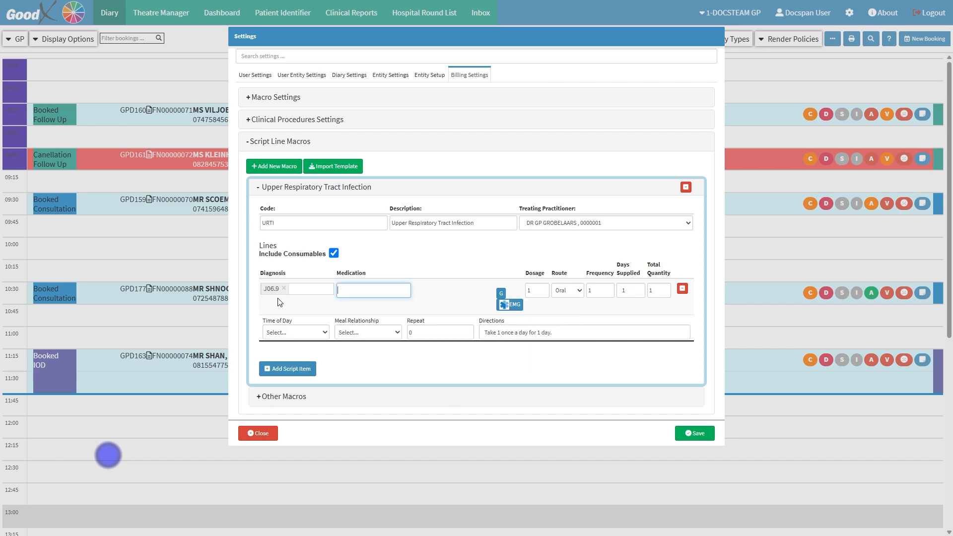
pyautogui.write('tract')
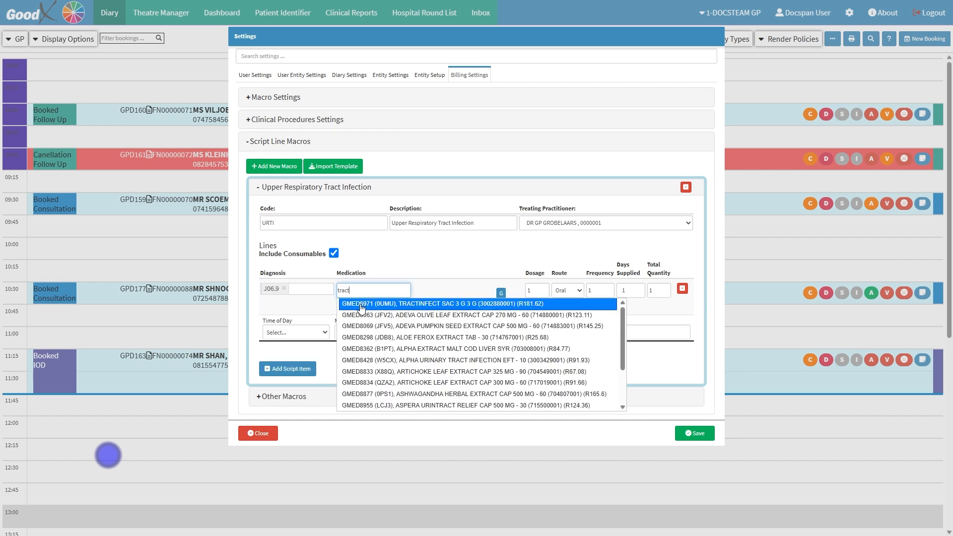
pyautogui.click(361, 304)
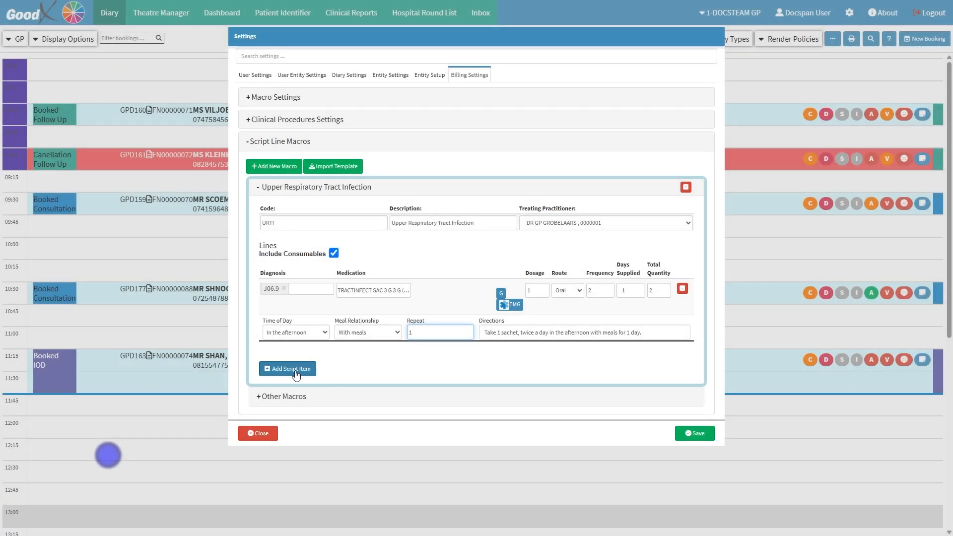
# Step: Add a second script item with diagnosis J06.8 and medication CONTRACOF SYR 100 ML, and remove that item from the macro
pyautogui.click(297, 374)
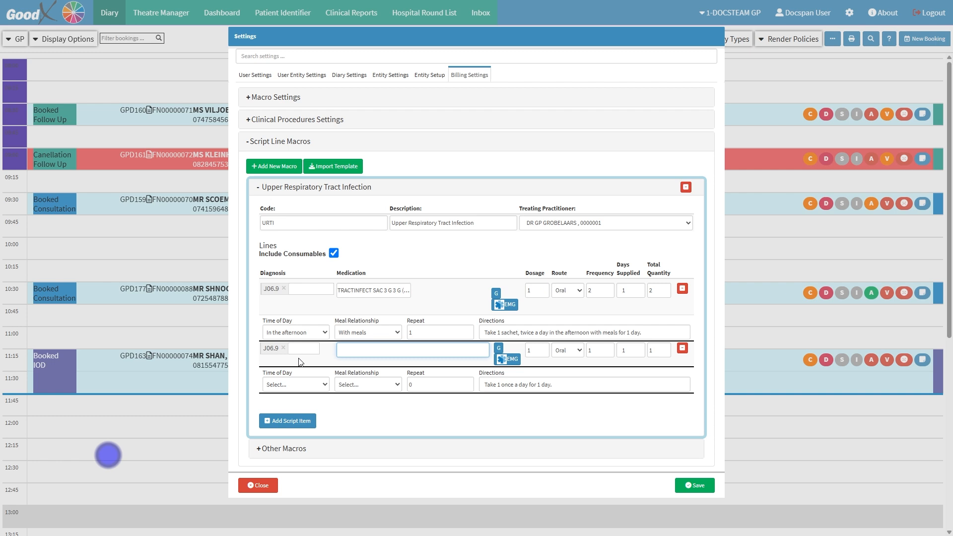
pyautogui.click(284, 348)
pyautogui.write('j0')
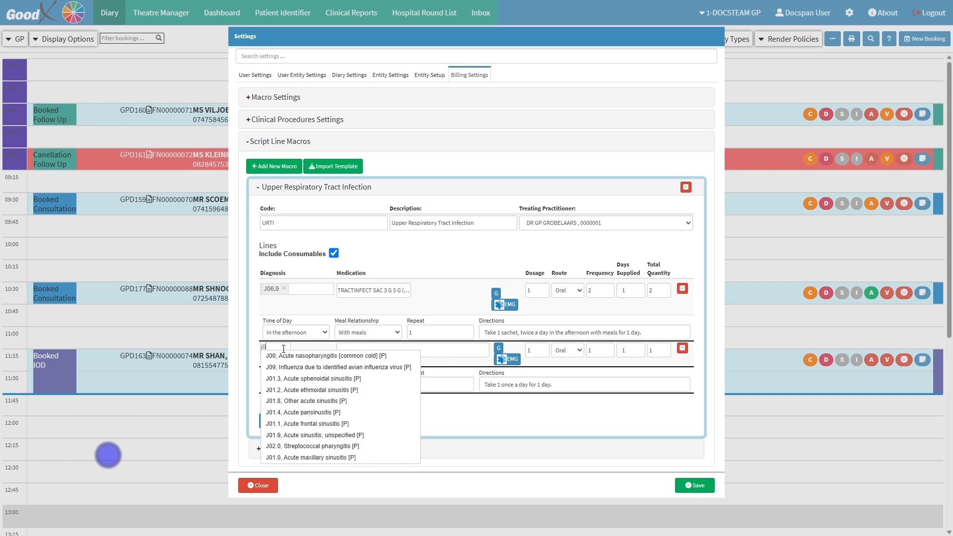
pyautogui.write('6.')
pyautogui.click(305, 371)
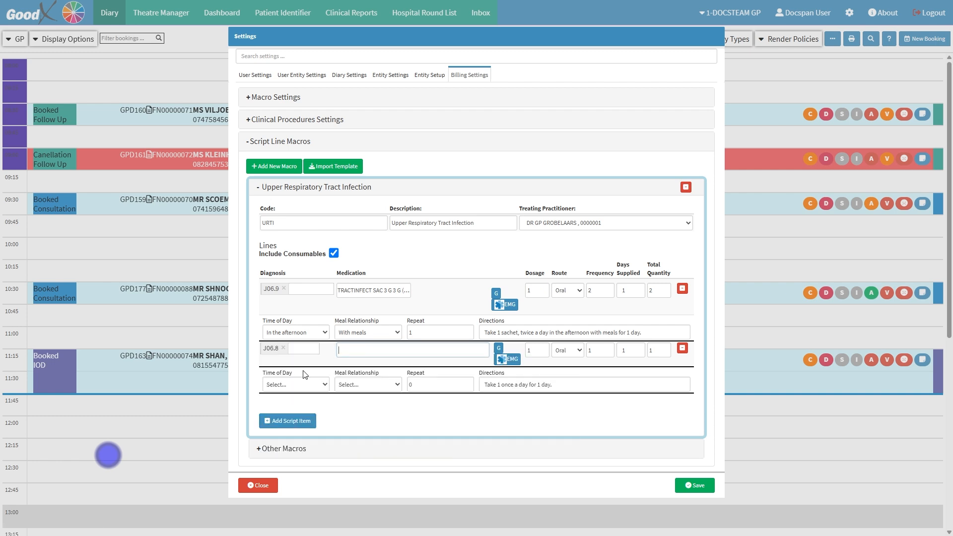
pyautogui.click(356, 352)
pyautogui.write('trac')
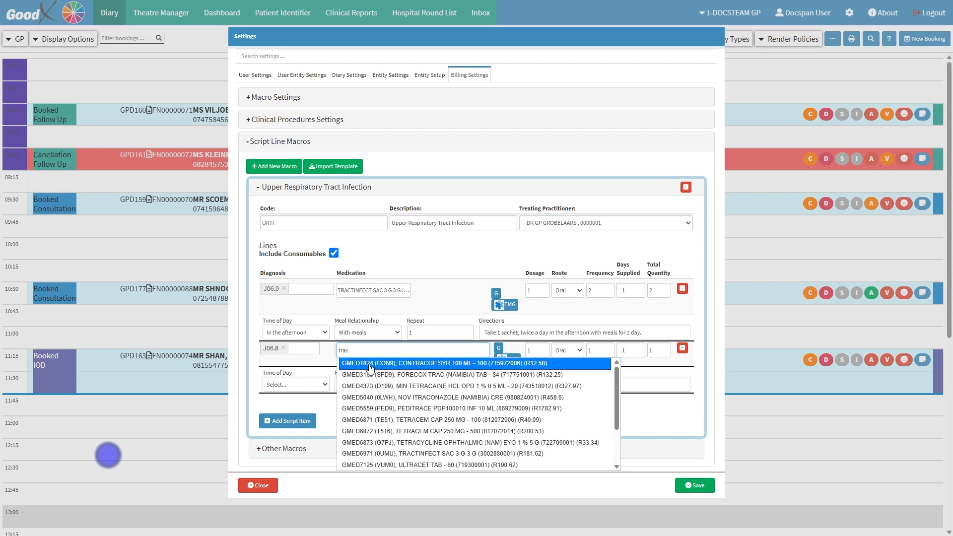
pyautogui.click(370, 365)
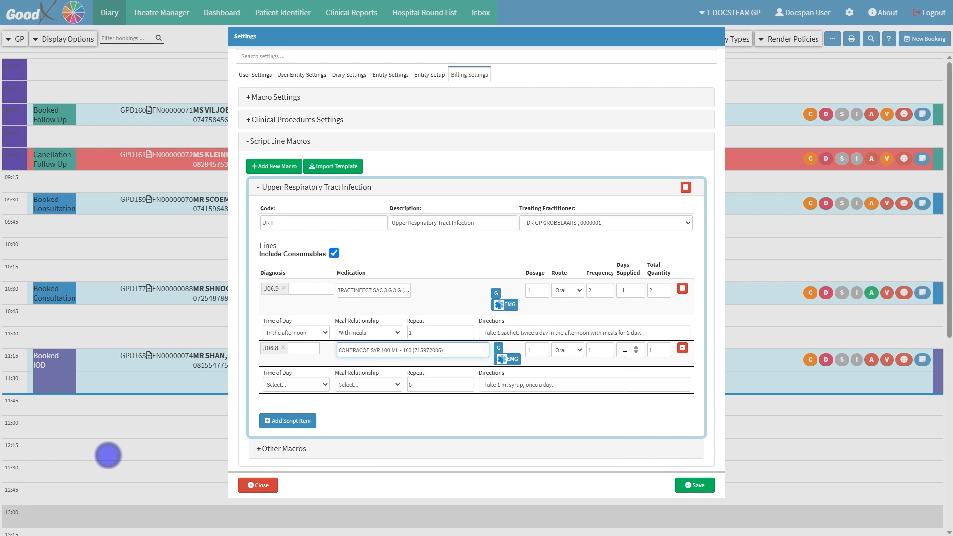
pyautogui.click(682, 350)
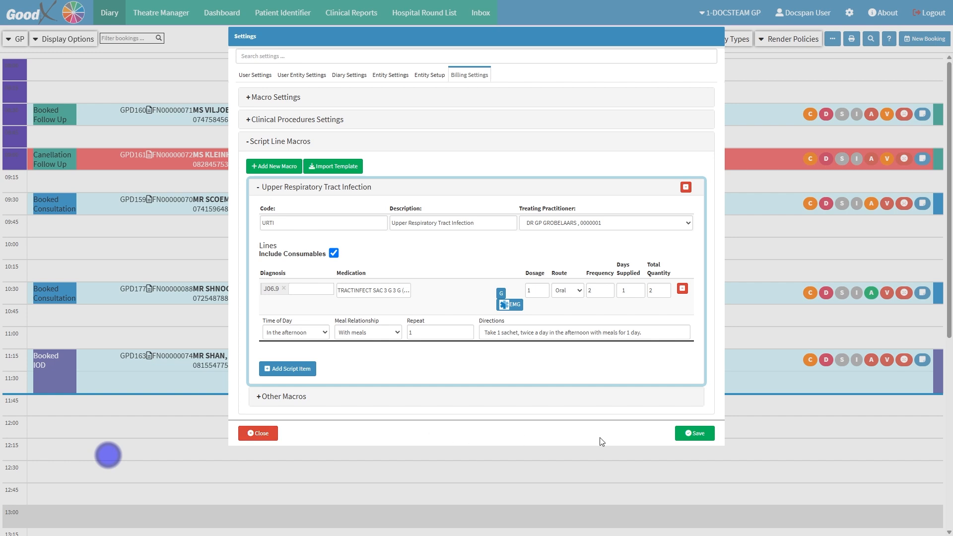
# Step: Save the settings with the new Upper Respiratory Tract Infection script macro
pyautogui.click(694, 434)
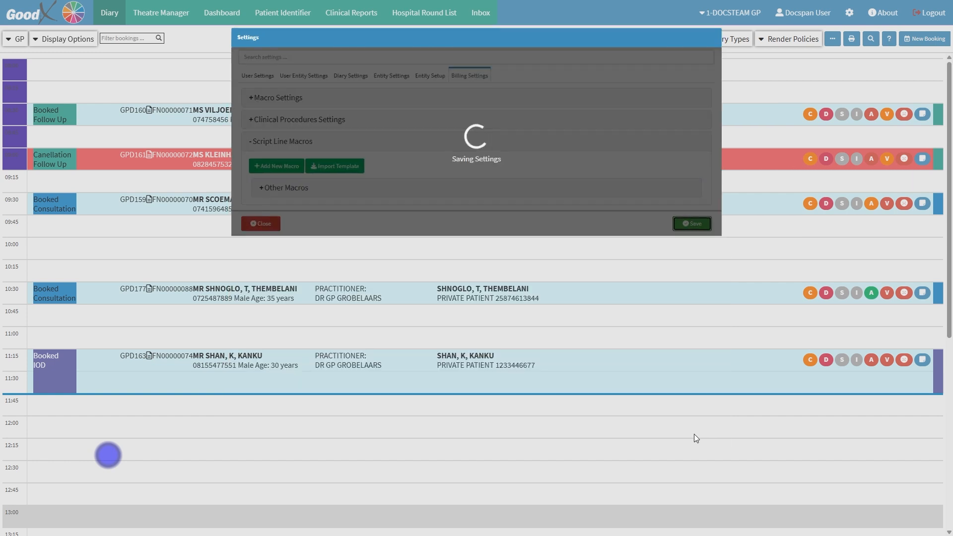